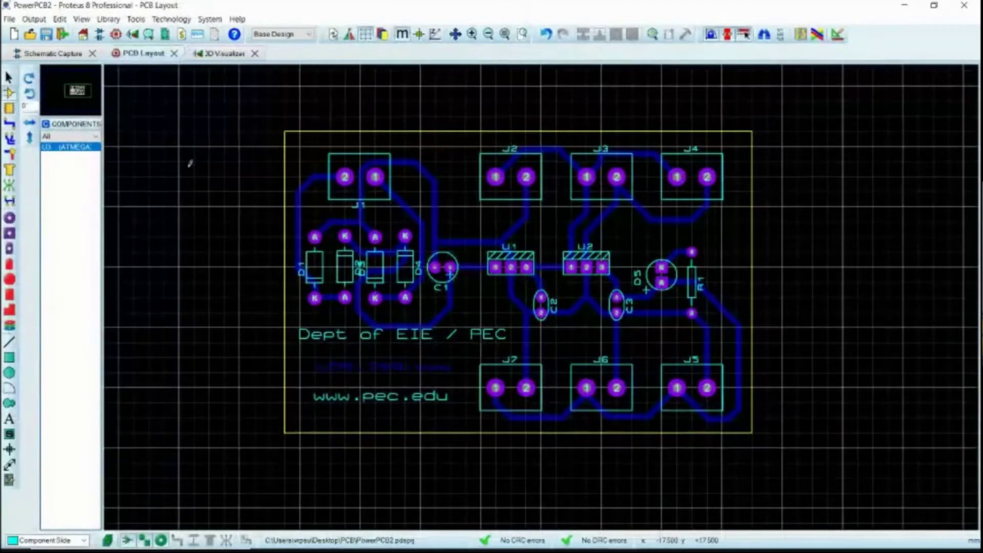
# Zoom to fit the routed board and choose Print Layout from the Output menu
pyautogui.scroll(1, 286, 217)
pyautogui.scroll(-1, 532, 297)
pyautogui.scroll(-2, 918, 385)
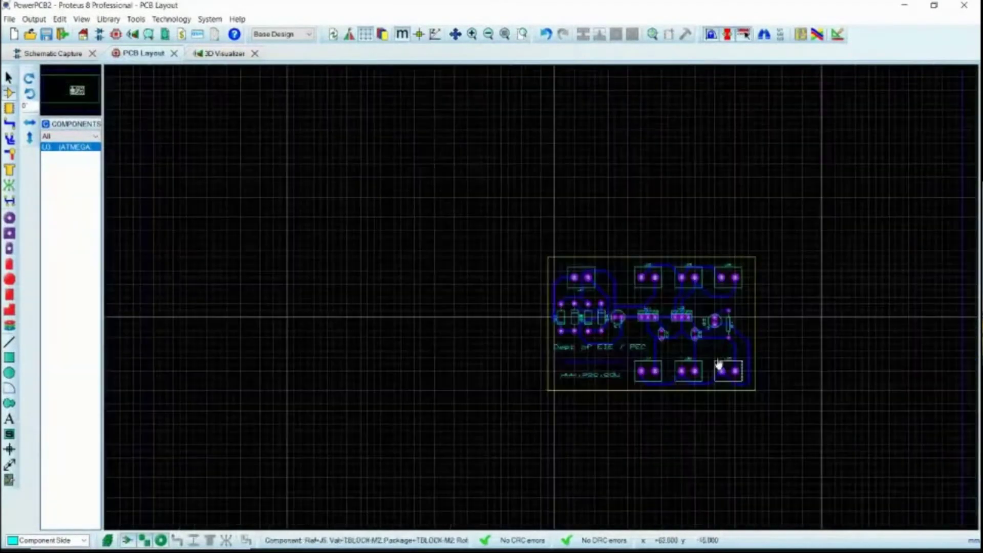
pyautogui.scroll(3, 541, 293)
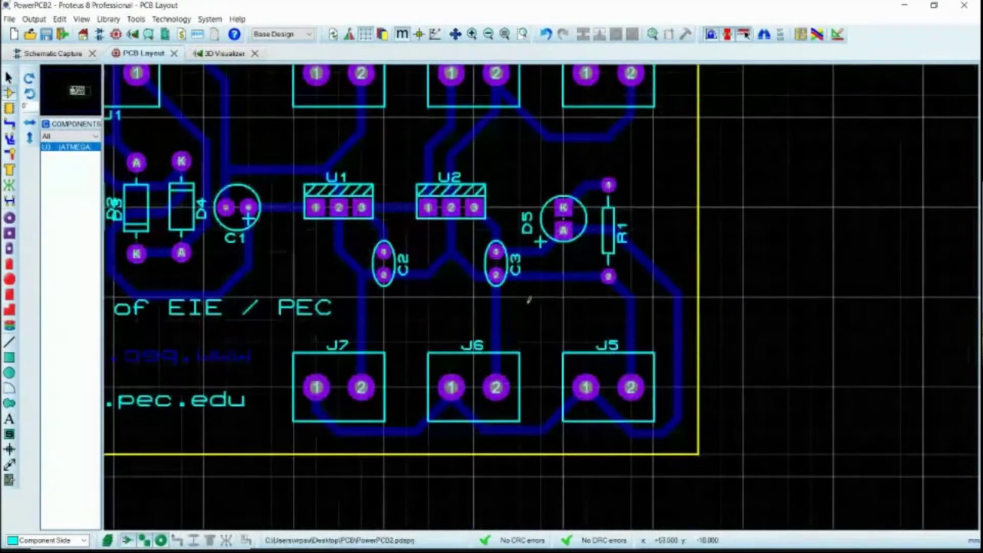
pyautogui.scroll(-1, 528, 296)
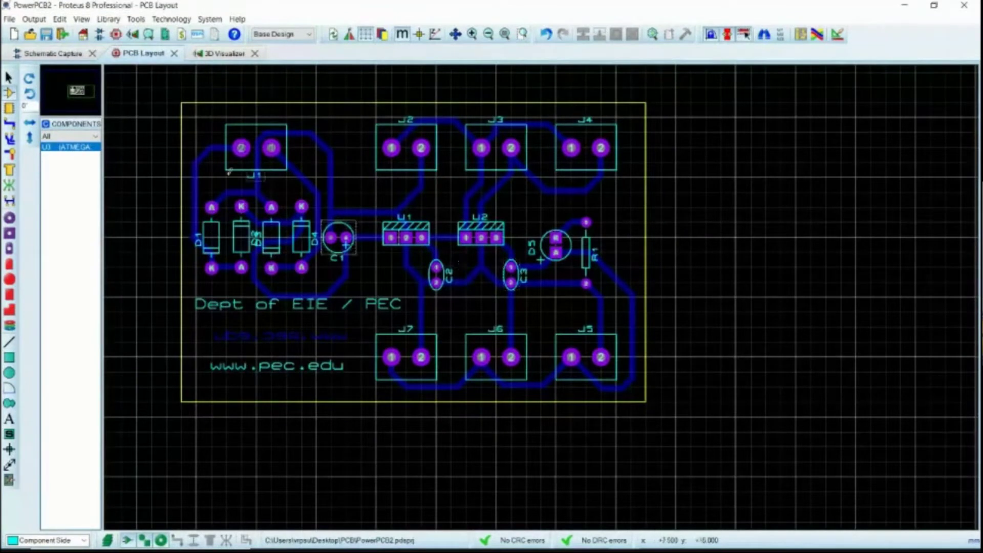
pyautogui.click(35, 20)
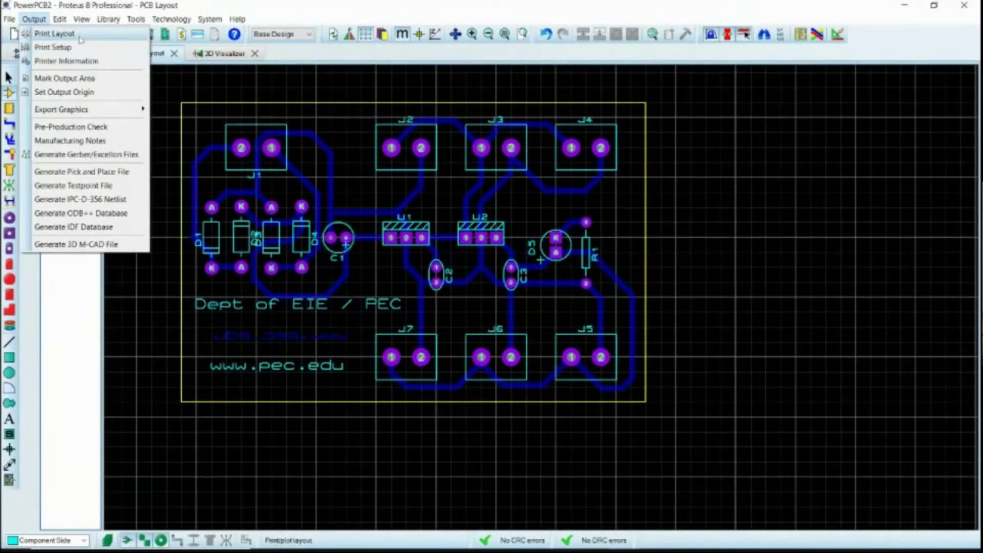
pyautogui.click(81, 40)
# Dismiss the notice and exclude Bottom Silk from the layers to print
pyautogui.click(479, 298)
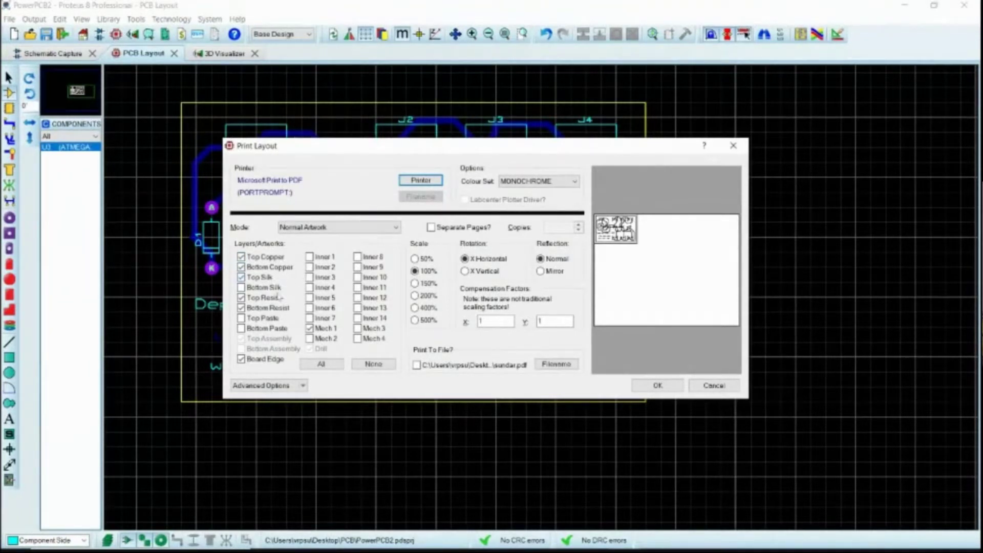
pyautogui.click(278, 289)
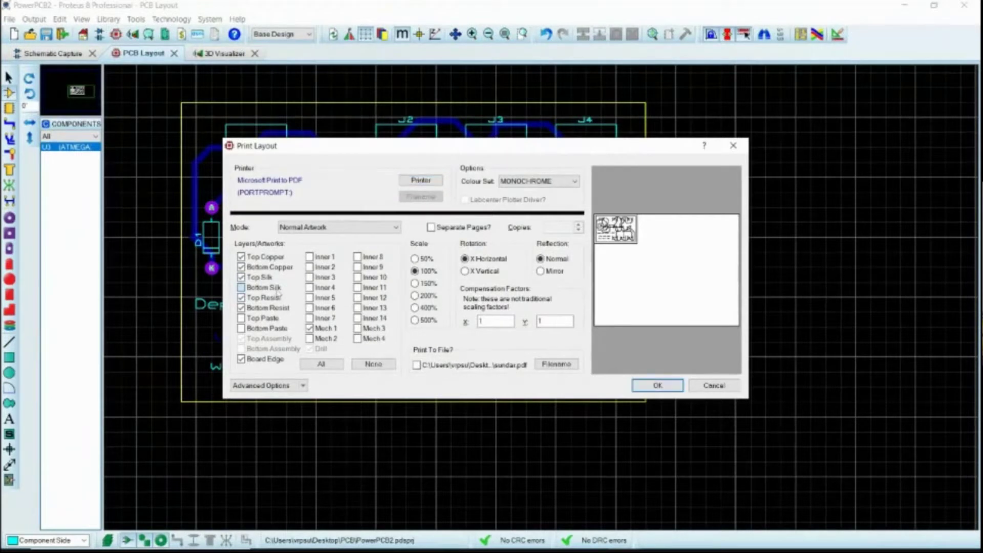
pyautogui.click(287, 288)
pyautogui.click(421, 181)
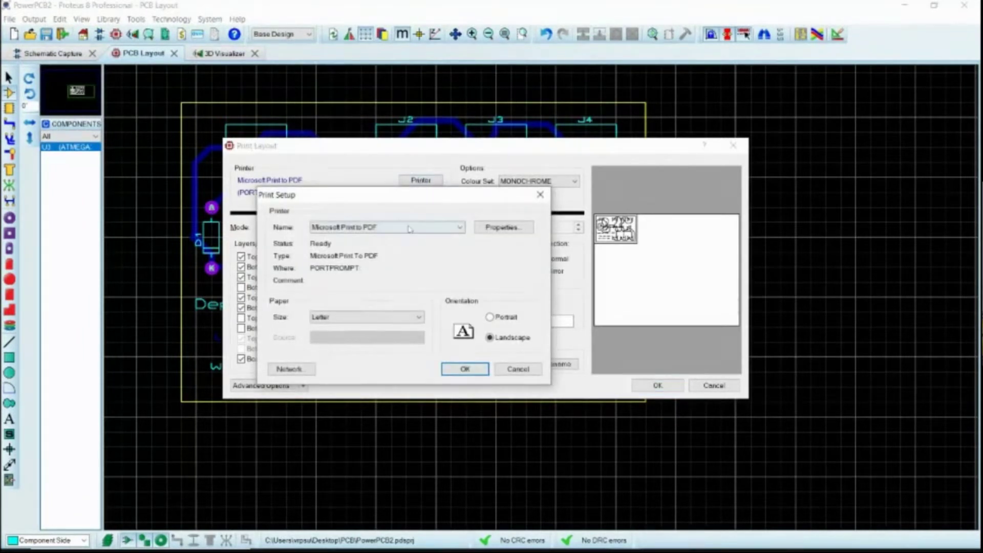
# Set the output printer to Microsoft Print to PDF and confirm the printer setup
pyautogui.click(410, 229)
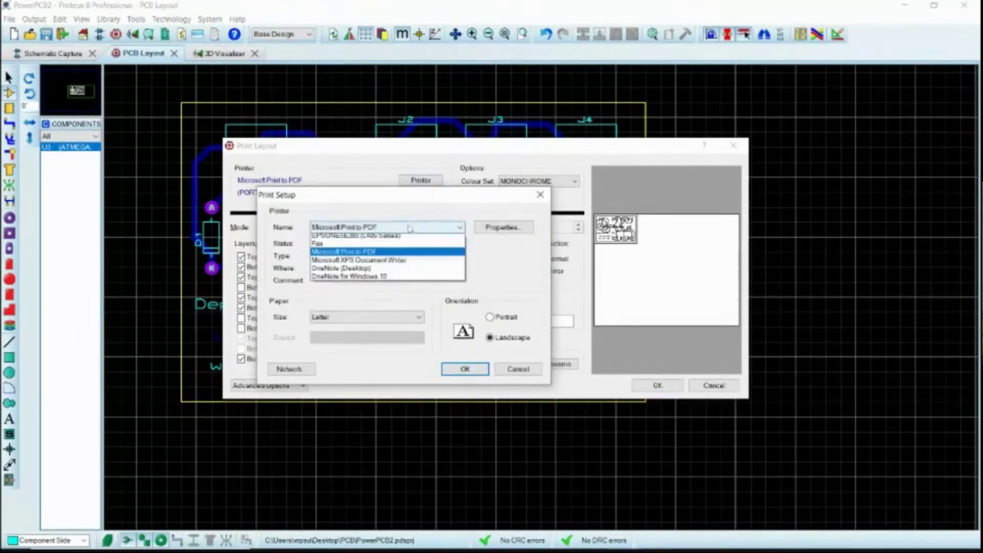
pyautogui.click(374, 254)
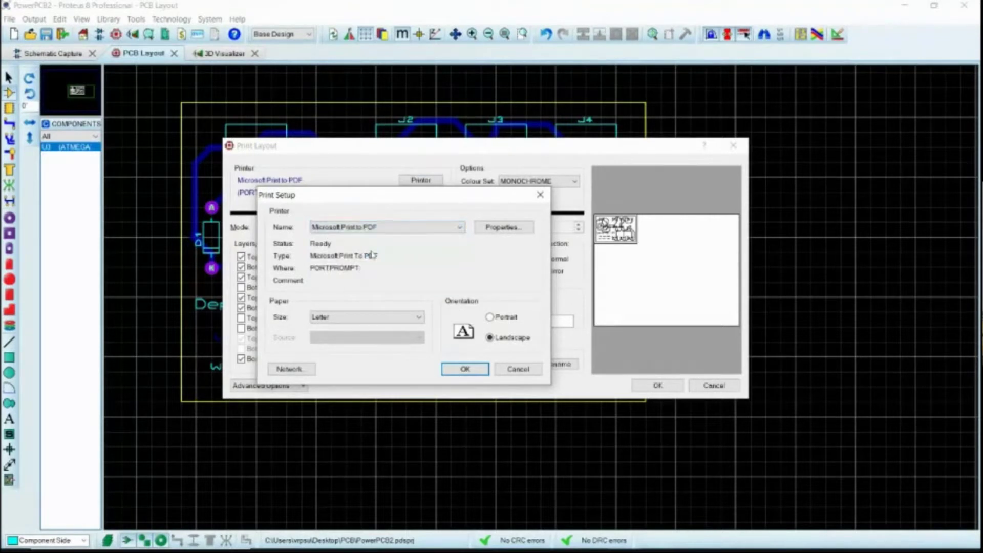
pyautogui.click(464, 369)
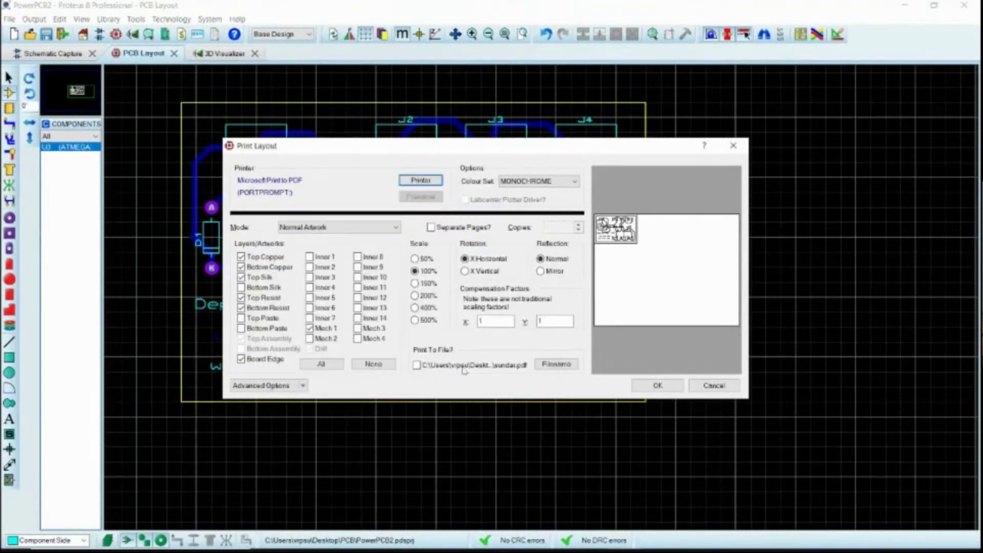
pyautogui.click(550, 365)
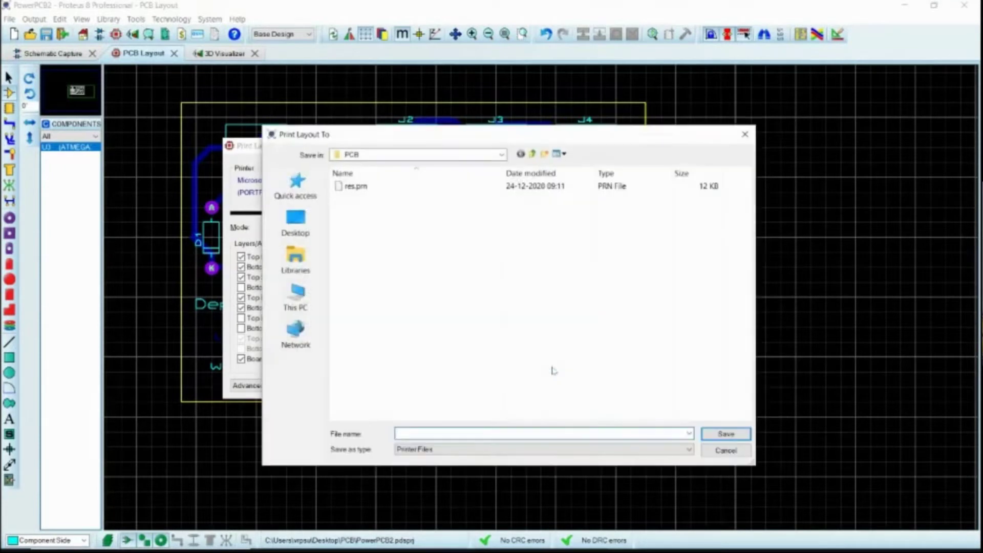
# Print the layout to a PDF named BTechSecond in the Desktop PCB folder
pyautogui.click(295, 222)
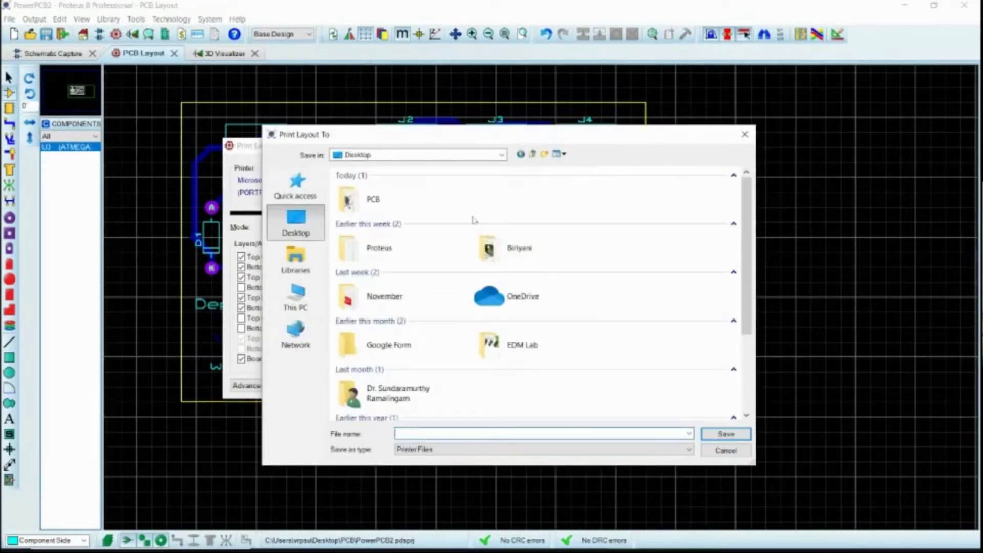
pyautogui.click(544, 154)
pyautogui.doubleClick(403, 200)
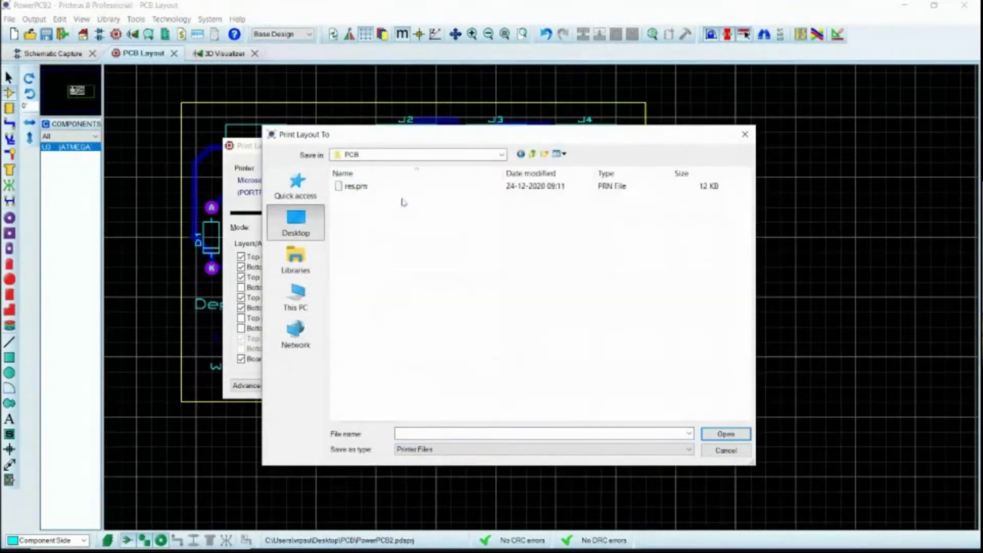
pyautogui.click(416, 433)
pyautogui.write('BTechSecondYear.pdf')
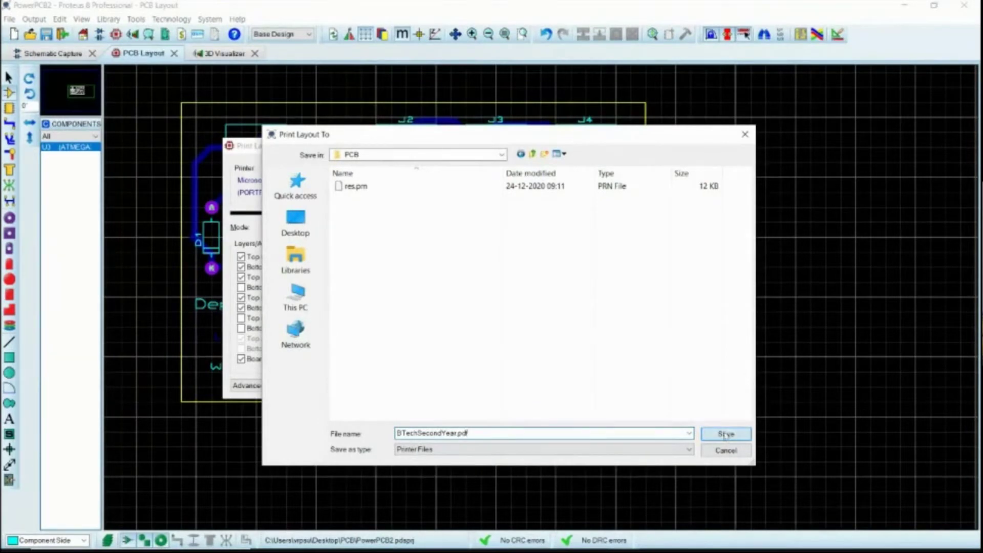
pyautogui.press('Return')
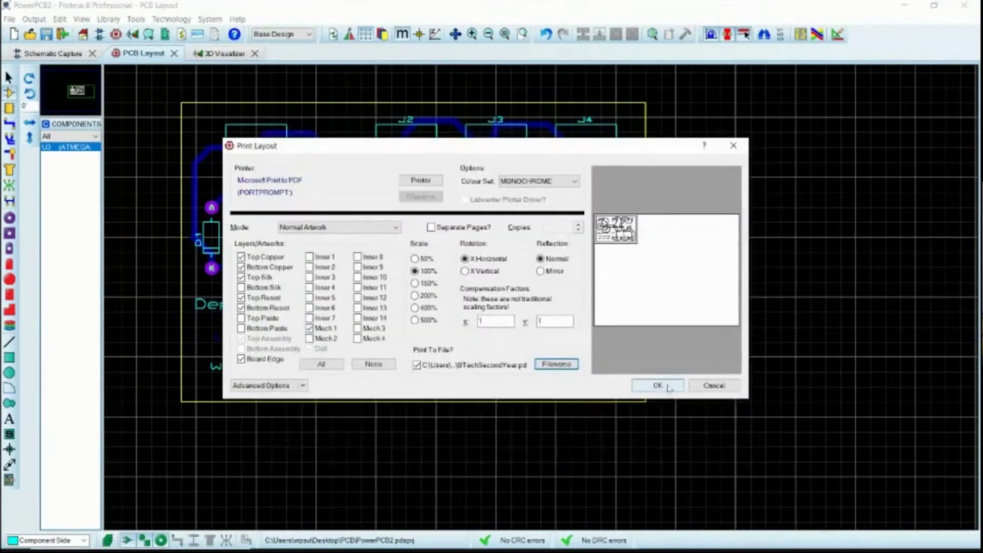
pyautogui.click(668, 389)
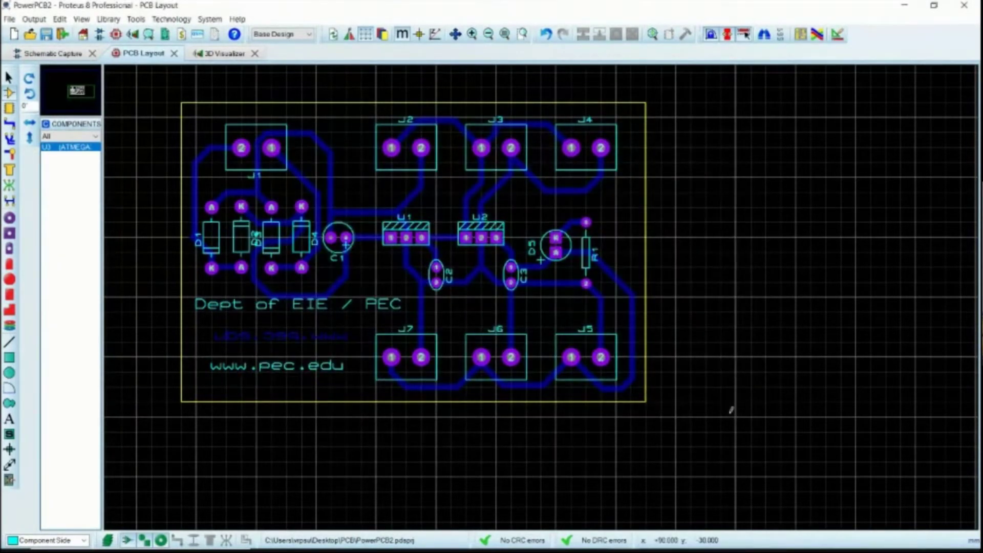
# Open BTechSecondYear from the Desktop PCB folder in File Explorer
pyautogui.press('super+e')
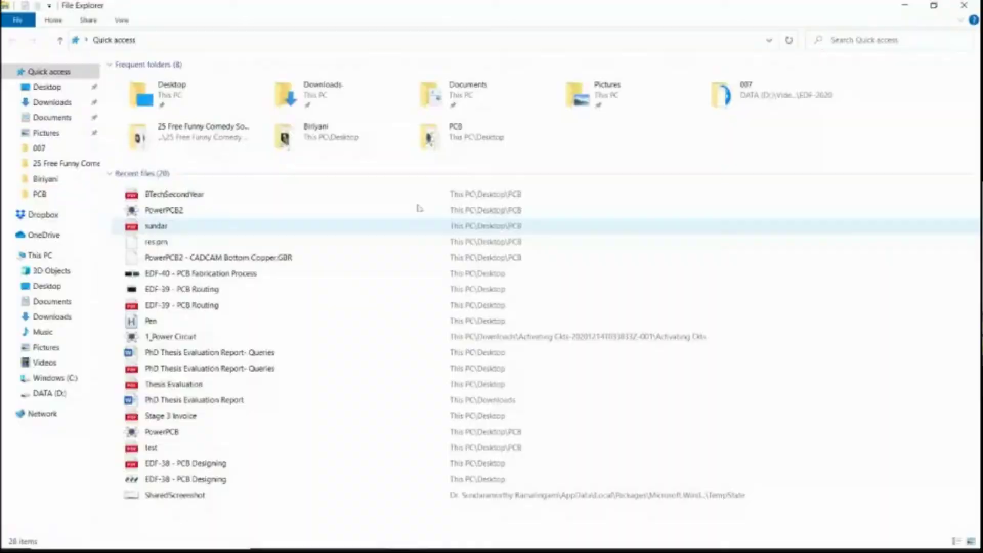
pyautogui.click(59, 88)
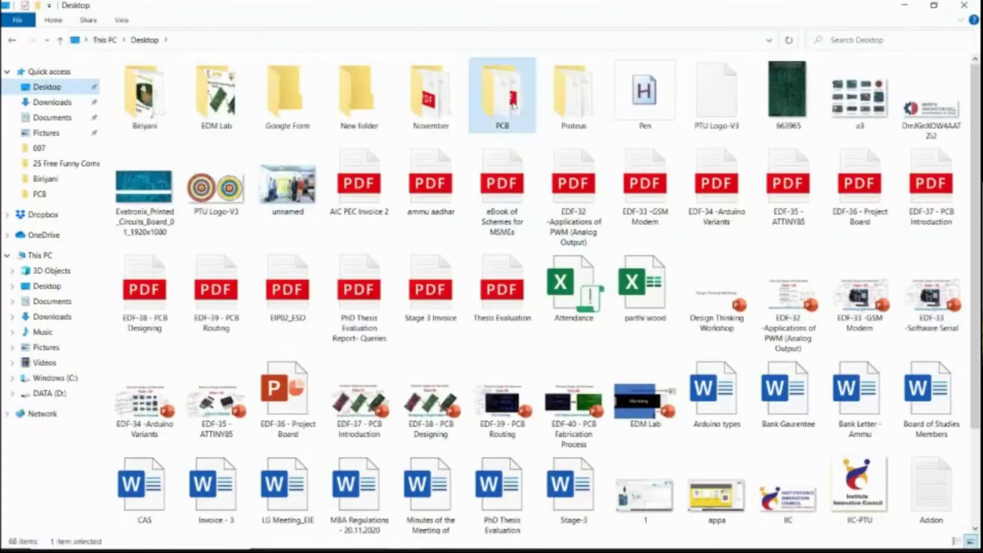
pyautogui.doubleClick(502, 97)
pyautogui.click(181, 205)
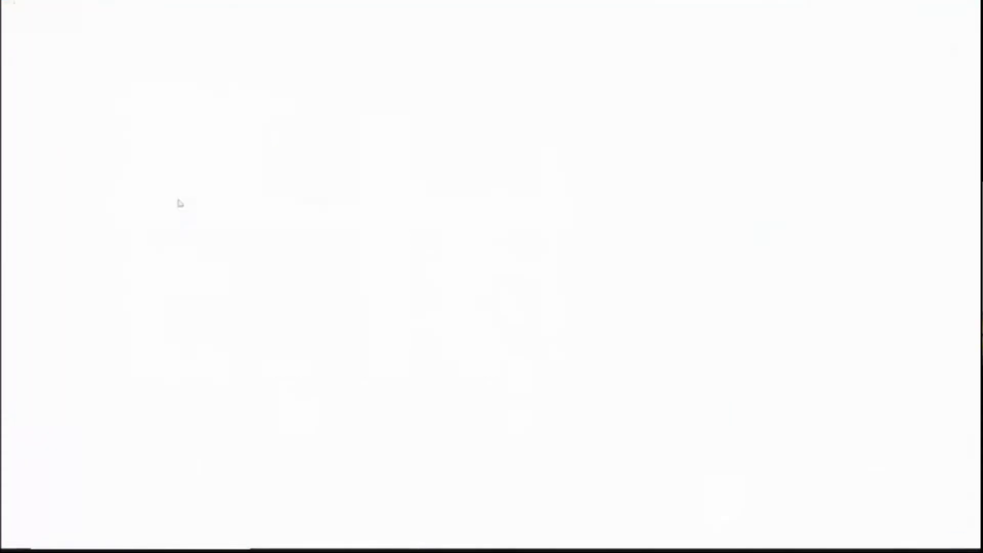
pyautogui.doubleClick(180, 205)
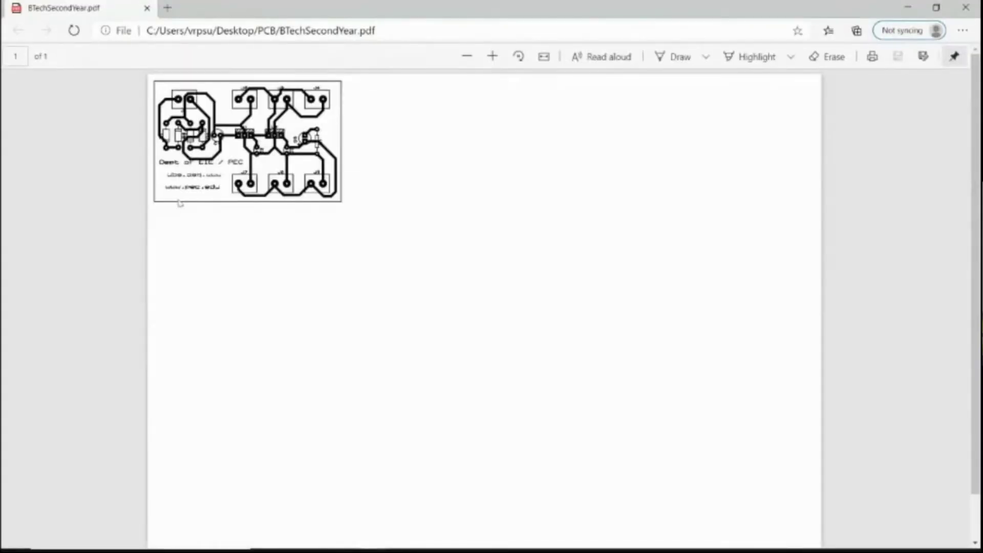
# Scroll through the monochrome board artwork PDF, then switch back to Proteus PCB Layout
pyautogui.keyDown('ctrl'); pyautogui.scroll(3, 181, 204); pyautogui.keyUp('ctrl')
pyautogui.keyDown('ctrl'); pyautogui.scroll(-4, 180, 204); pyautogui.keyUp('ctrl')
pyautogui.keyDown('ctrl'); pyautogui.scroll(1, 202, 182); pyautogui.keyUp('ctrl')
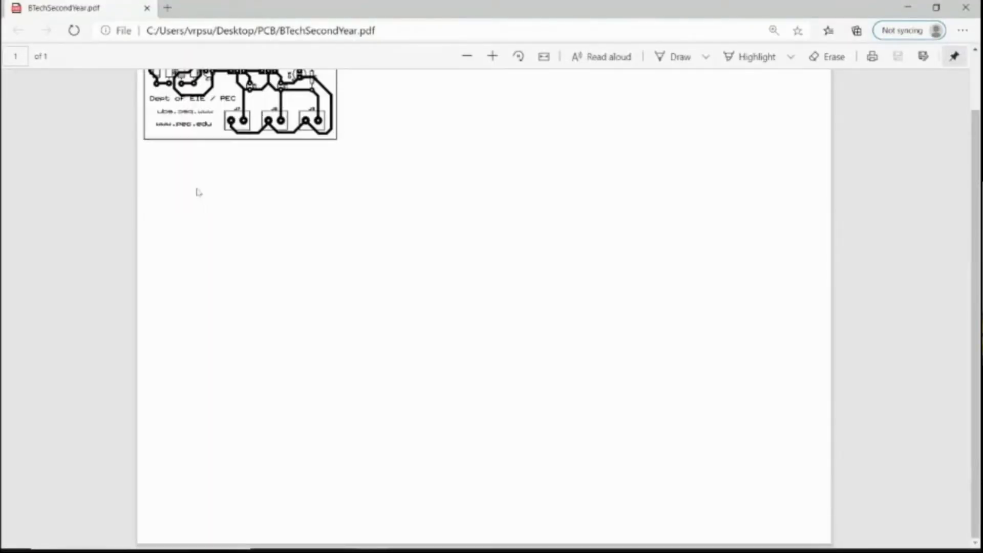
pyautogui.scroll(2, 199, 192)
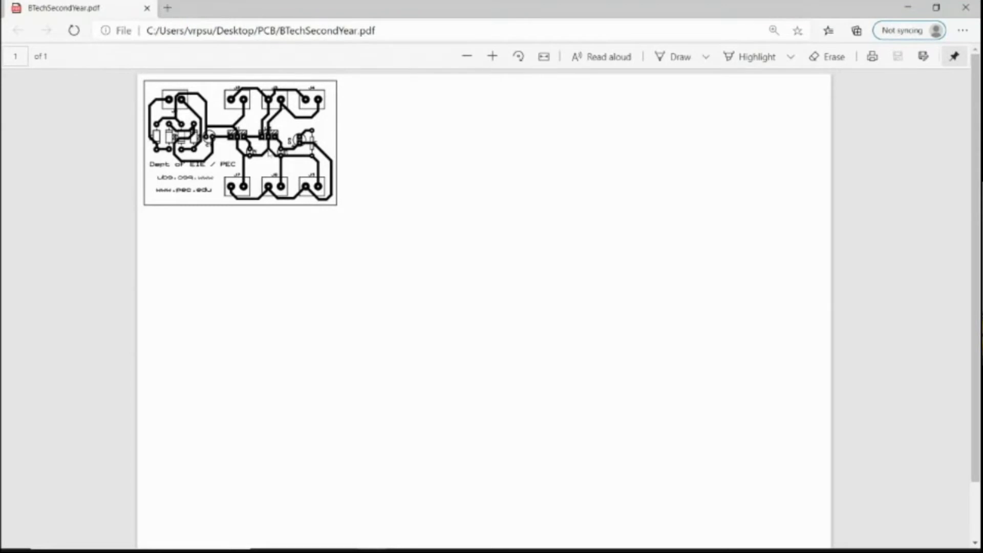
pyautogui.hotkey('alt', 'Tab')
pyautogui.hotkey('alt', 'Tab')
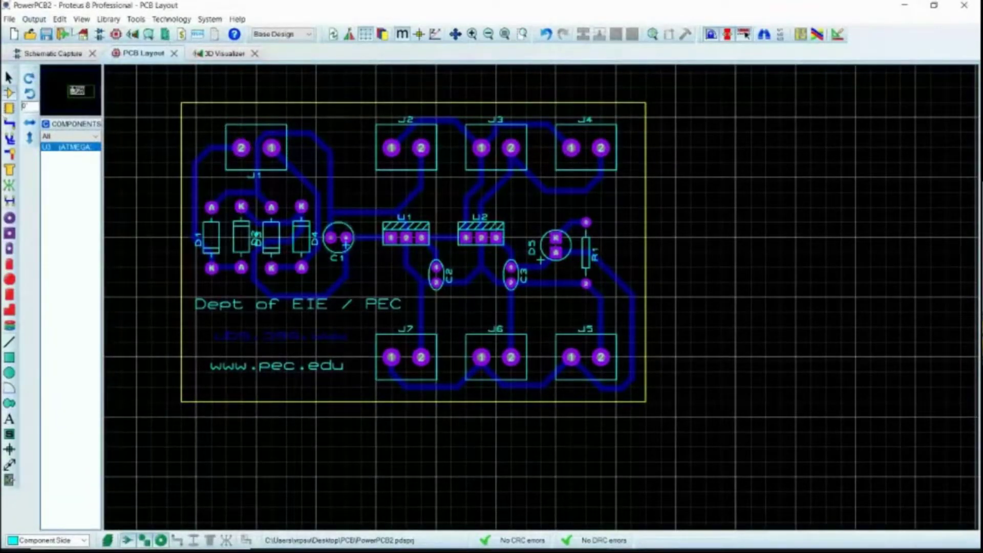
# Reopen Print Layout and set each layer to print on its own page
pyautogui.click(41, 19)
pyautogui.click(54, 33)
pyautogui.press('Return')
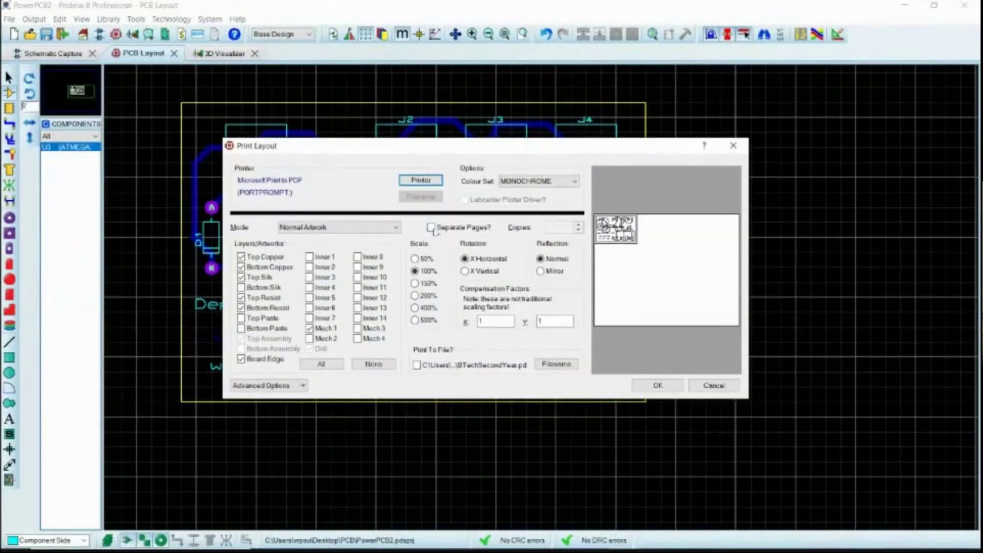
pyautogui.click(431, 227)
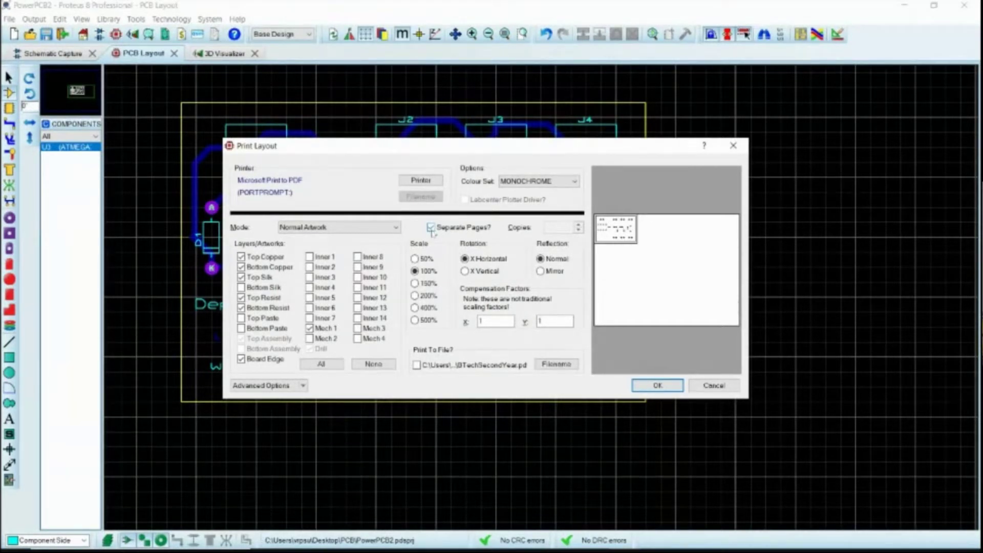
# Name the print file BTech.pdf and print the layer artwork to it
pyautogui.click(557, 364)
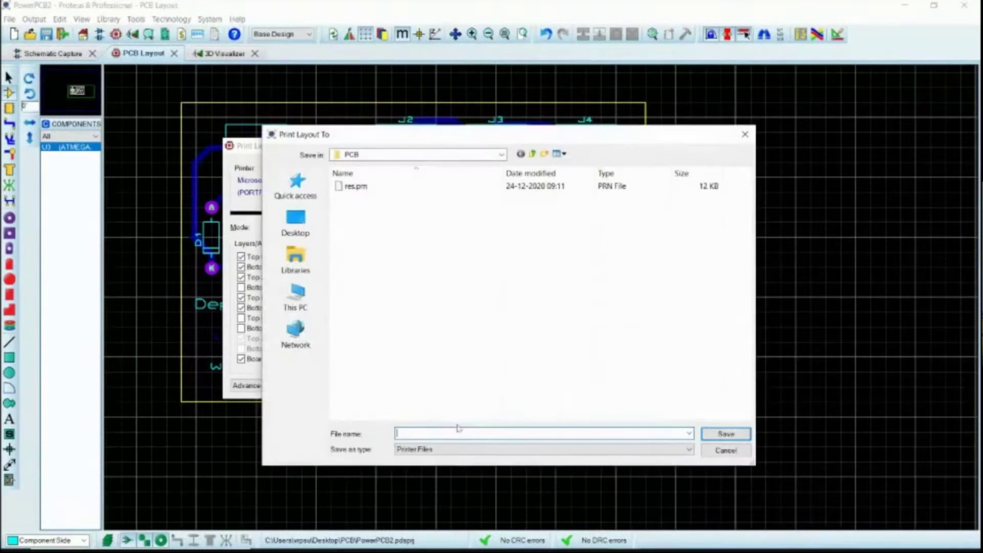
pyautogui.write('B')
pyautogui.click(452, 431)
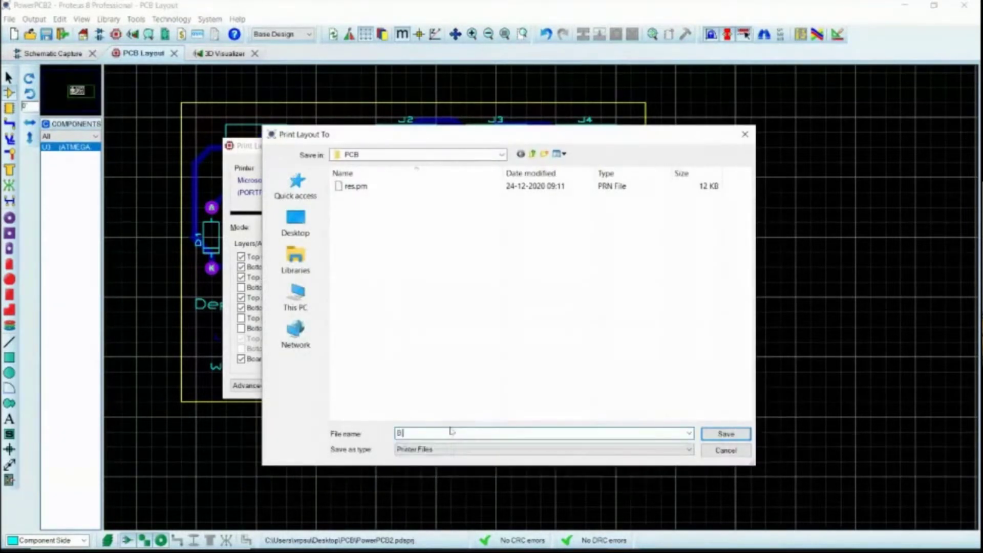
pyautogui.write('Techfinal')
pyautogui.press('Return')
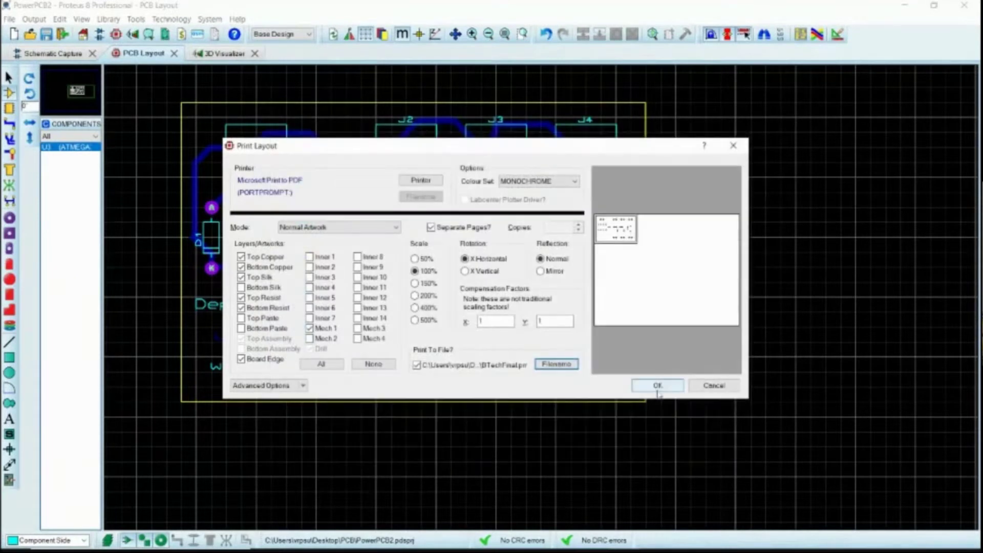
pyautogui.click(657, 386)
pyautogui.write('BT')
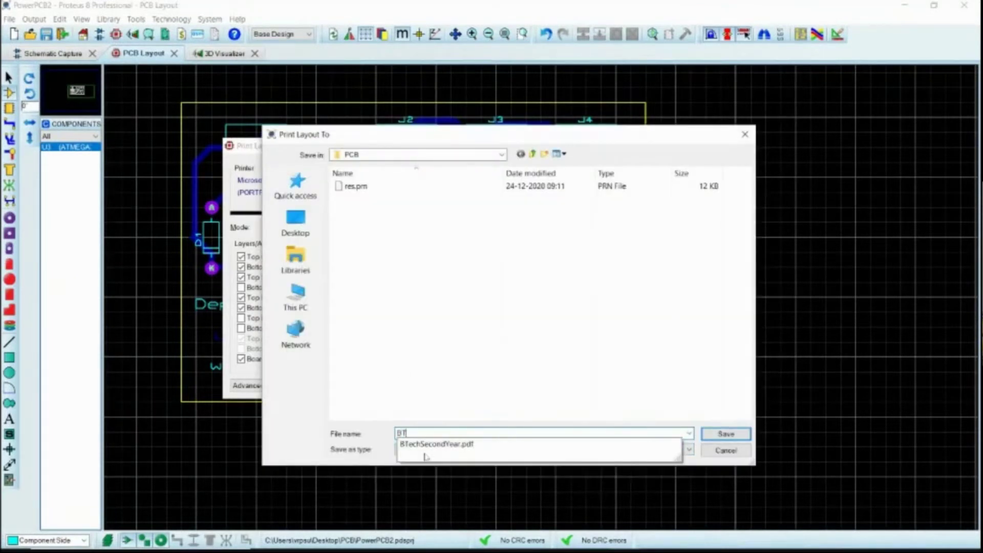
pyautogui.write('ech.pdf')
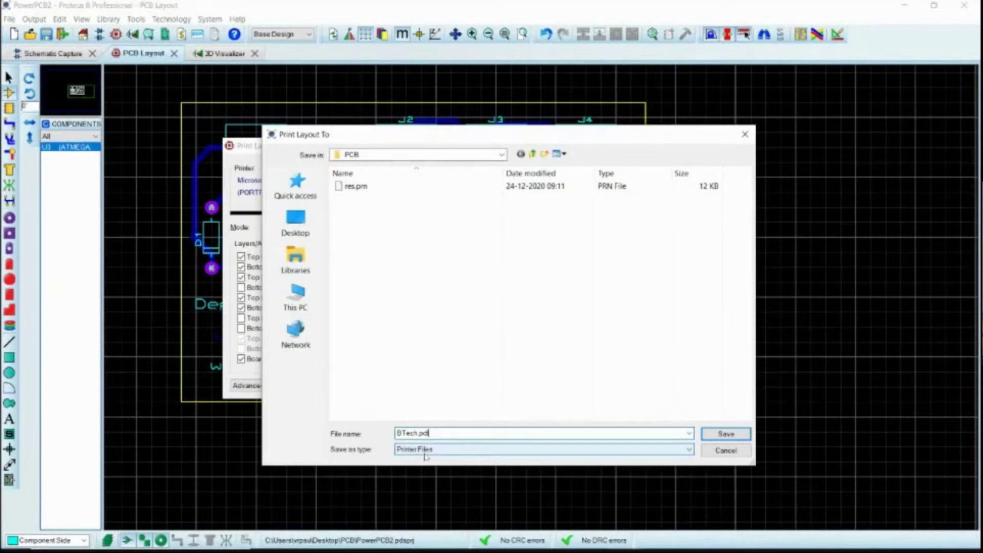
pyautogui.press('Return')
pyautogui.click(665, 387)
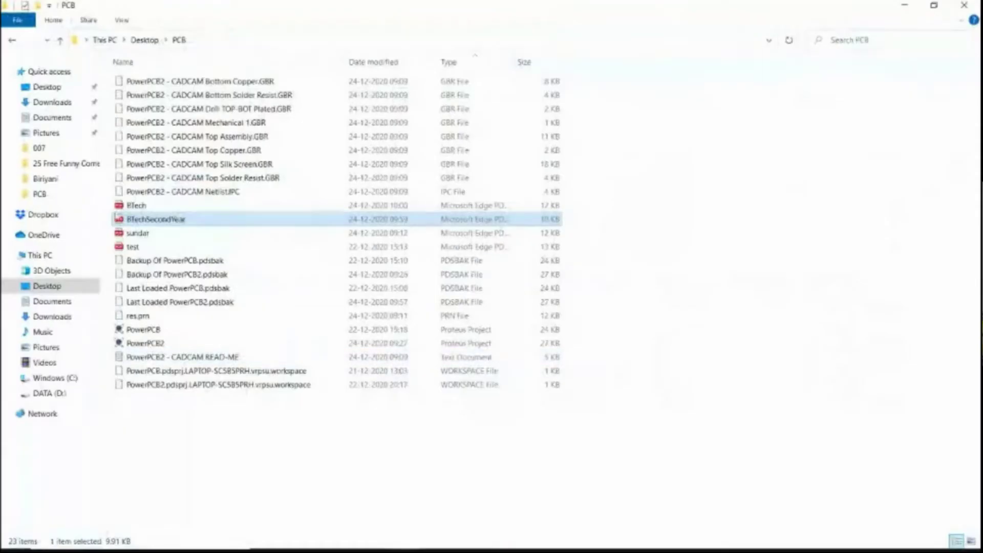
# Open BTech.pdf in Edge, scroll its six pages and zoom into the page 1 drill artwork
pyautogui.doubleClick(136, 205)
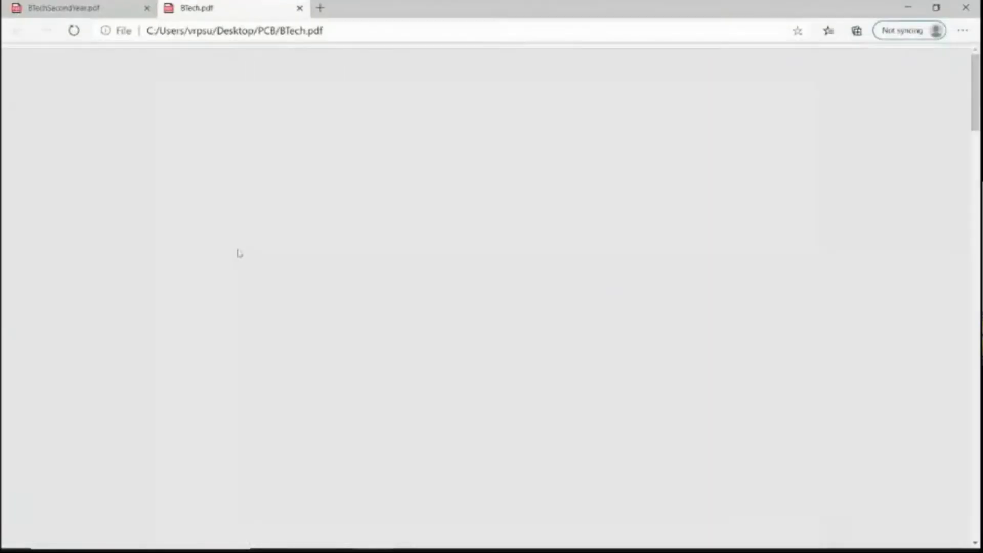
pyautogui.scroll(-15, 242, 262)
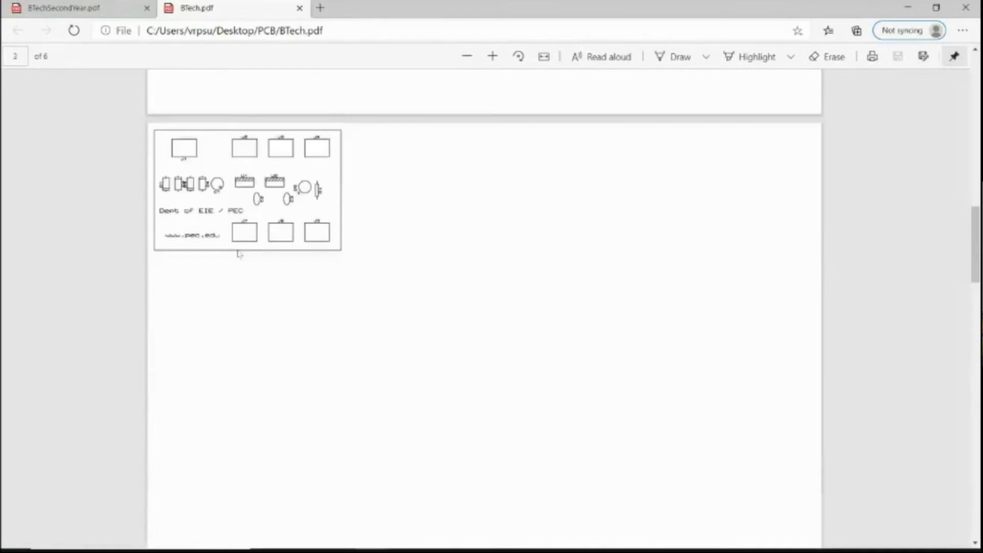
pyautogui.scroll(10, 237, 256)
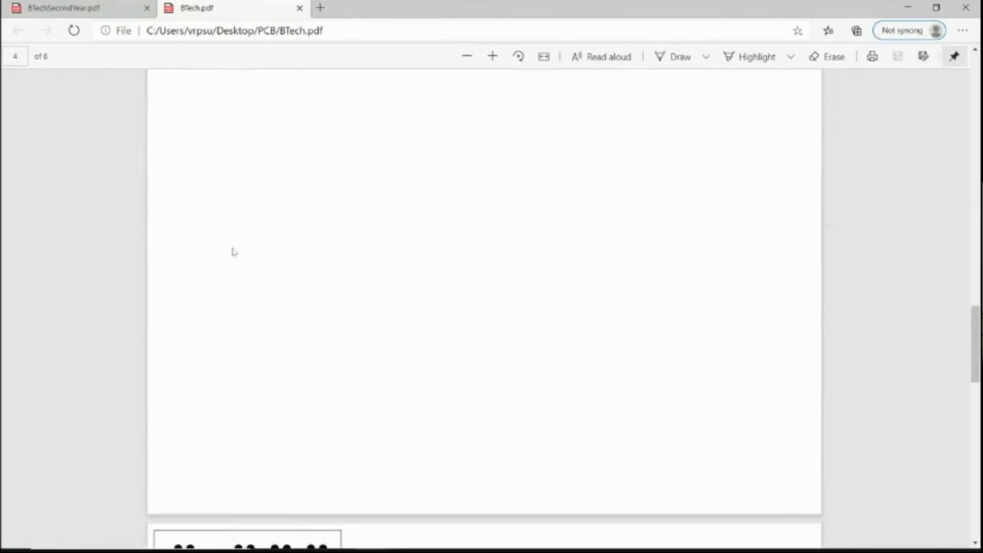
pyautogui.scroll(5, 233, 251)
pyautogui.keyDown('ctrl'); pyautogui.scroll(3, 221, 189); pyautogui.keyUp('ctrl')
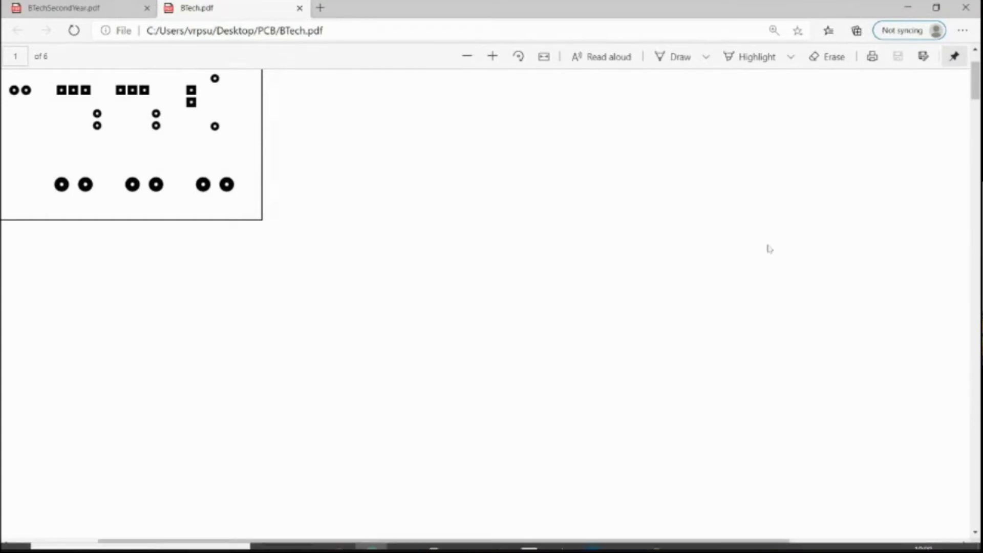
pyautogui.keyDown('ctrl'); pyautogui.scroll(3, 434, 395); pyautogui.keyUp('ctrl')
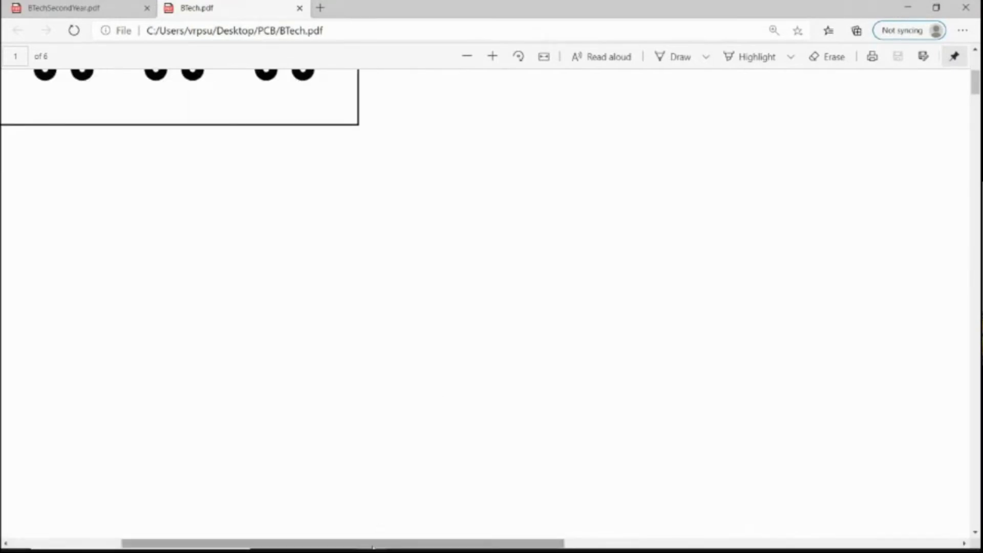
pyautogui.moveTo(313, 547); pyautogui.dragTo(204, 375)
pyautogui.scroll(6, 204, 367)
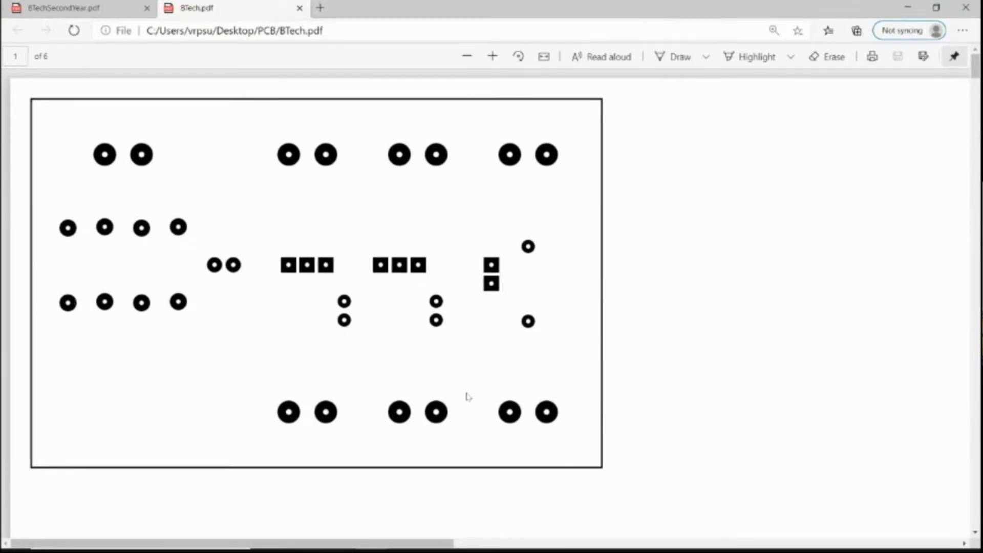
pyautogui.scroll(-10, 468, 396)
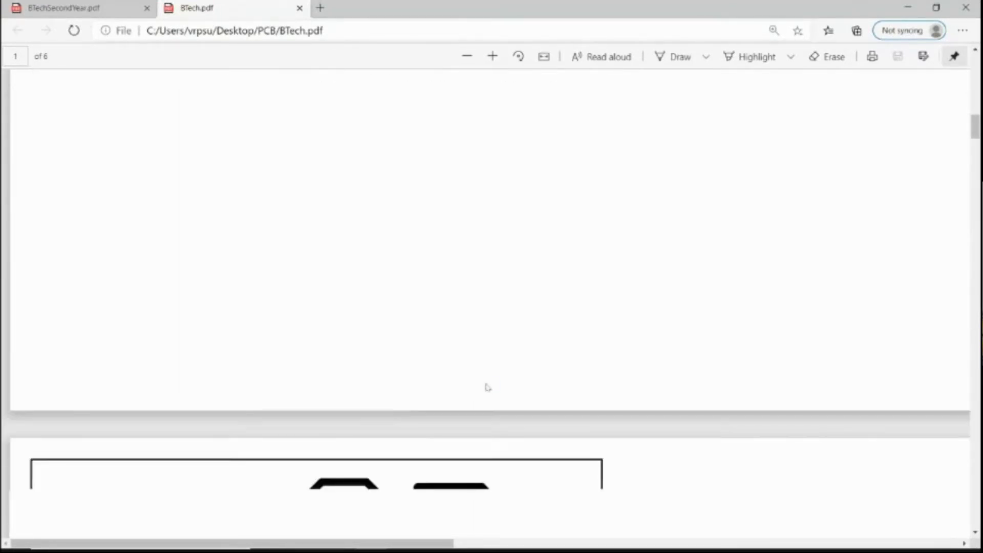
pyautogui.scroll(-3, 487, 387)
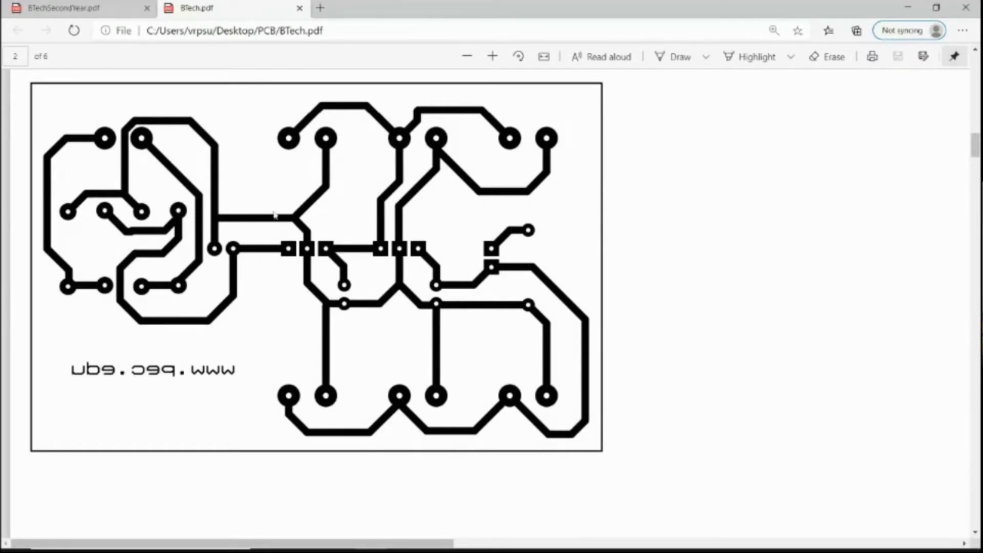
pyautogui.scroll(-10, 322, 233)
# Review the silkscreen and solder mask pages, then switch to the PowerPoint slide show
pyautogui.scroll(-8, 321, 233)
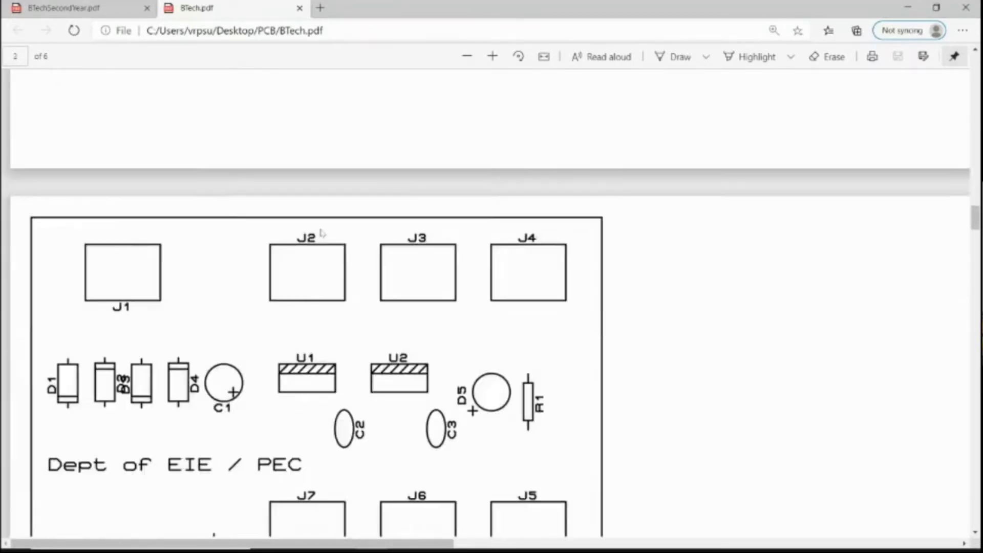
pyautogui.scroll(1, 85, 183)
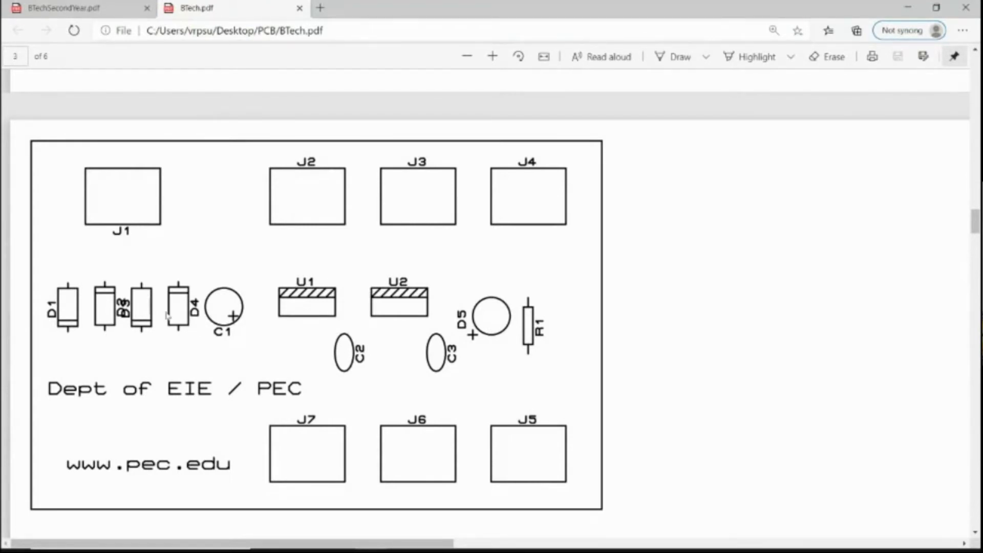
pyautogui.scroll(-10, 378, 299)
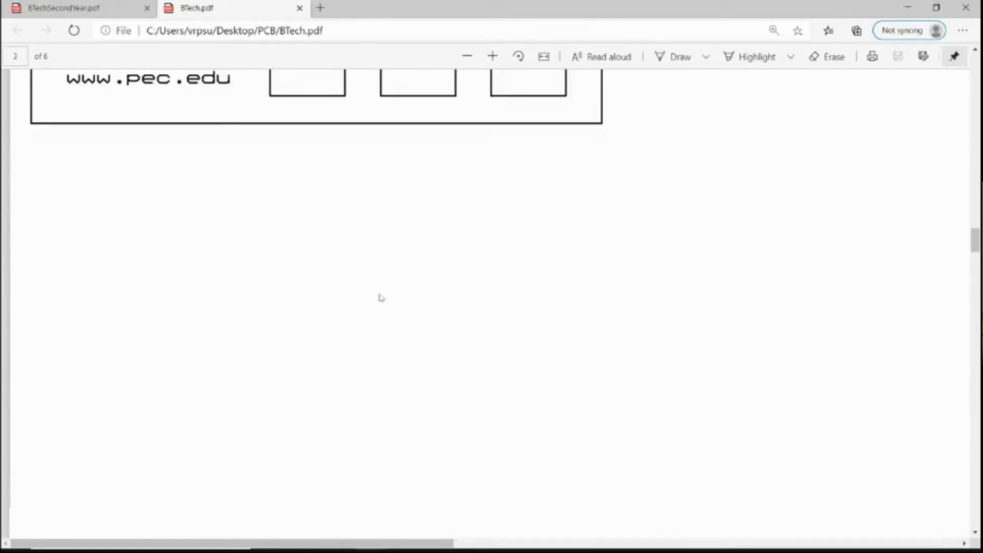
pyautogui.scroll(-3, 381, 295)
pyautogui.scroll(-5, 380, 294)
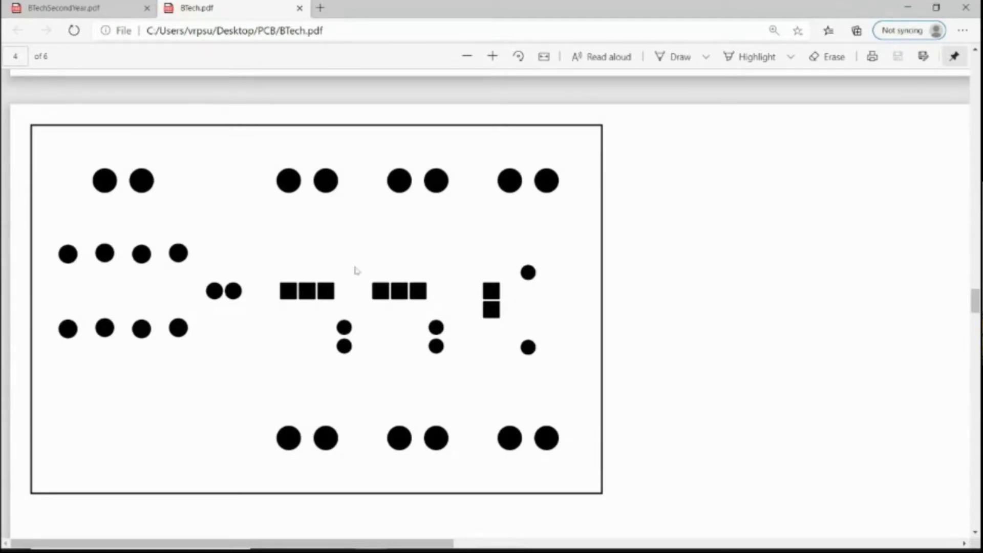
pyautogui.hotkey('alt', 'Tab')
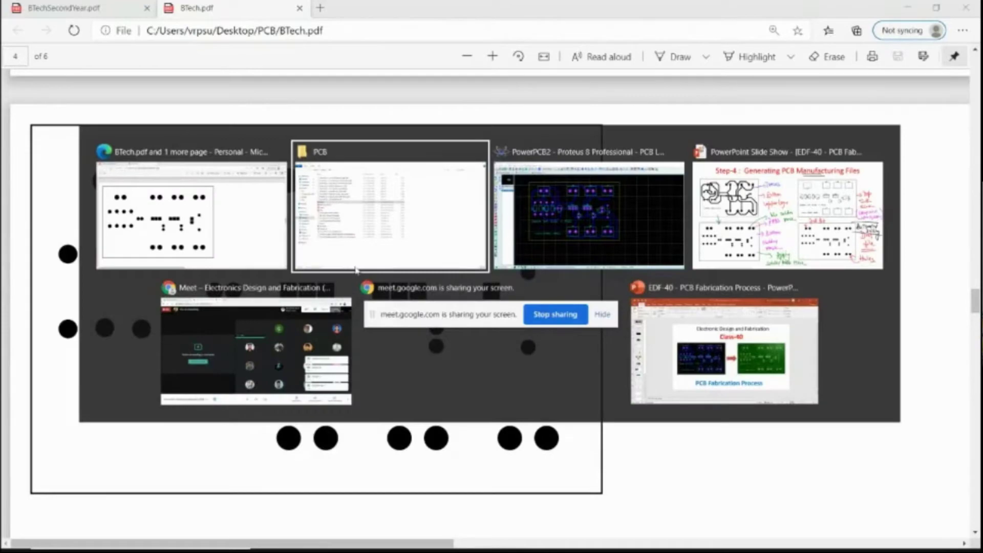
pyautogui.hotkey('alt', 'Tab')
pyautogui.hotkey('alt', 'Tab')
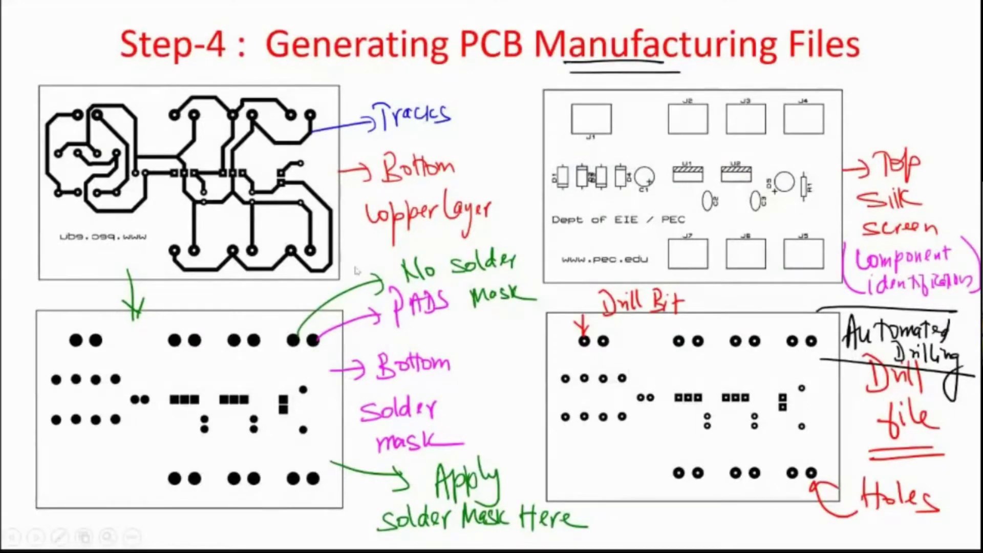
# Advance to the Step-5 slide and ink Empty PCB plus a Transfer arrow
pyautogui.press('Right')
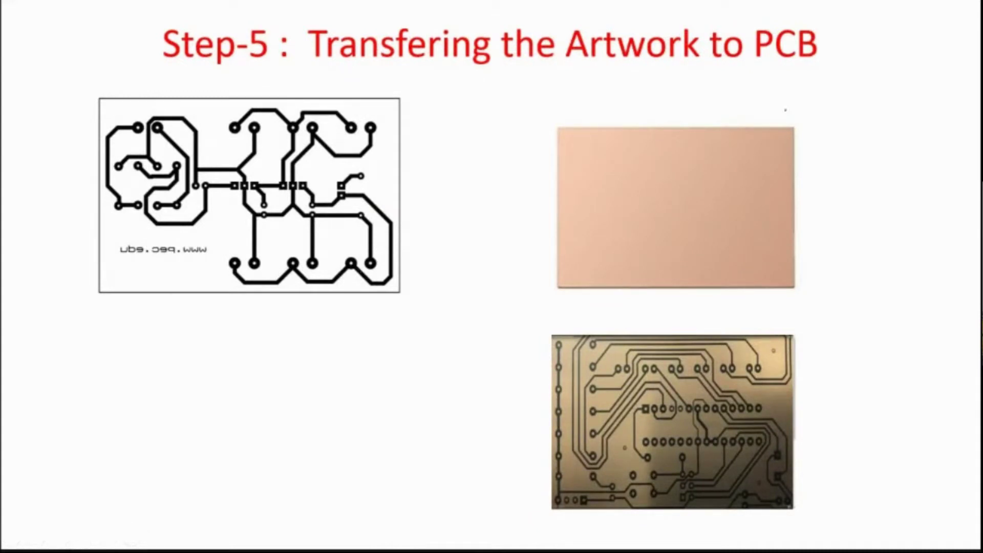
pyautogui.moveTo(644, 95); pyautogui.dragTo(797, 115)
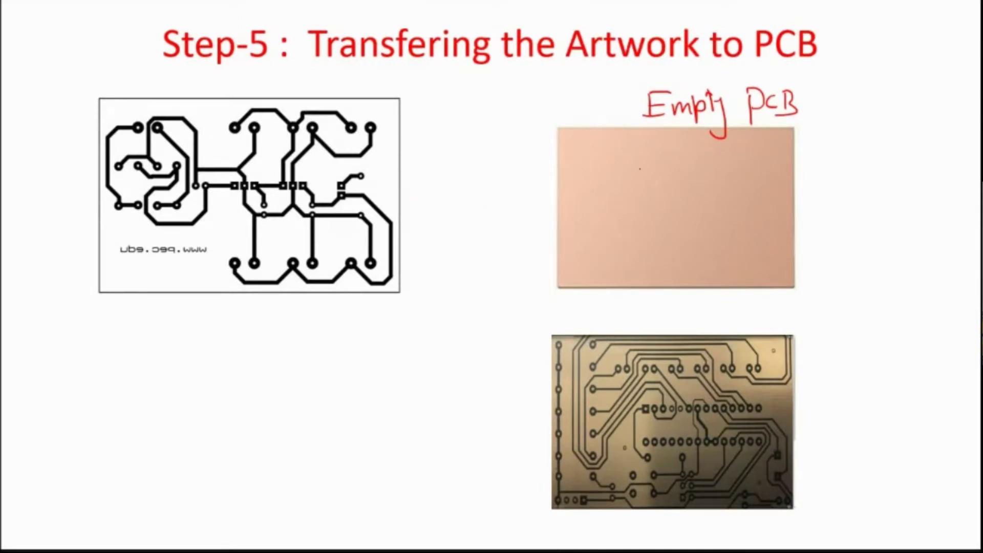
pyautogui.moveTo(408, 203); pyautogui.dragTo(555, 204)
pyautogui.moveTo(435, 159)
pyautogui.mouseDown()
pyautogui.moveTo(517, 180)
pyautogui.moveTo(535, 169)
pyautogui.mouseUp()
# Draw a curved arrow under the artwork labelled PCB Artwork
pyautogui.moveTo(196, 270); pyautogui.dragTo(173, 321)
pyautogui.moveTo(183, 310); pyautogui.dragTo(173, 320)
pyautogui.moveTo(82, 310); pyautogui.dragTo(140, 329)
pyautogui.moveTo(106, 369); pyautogui.dragTo(229, 338)
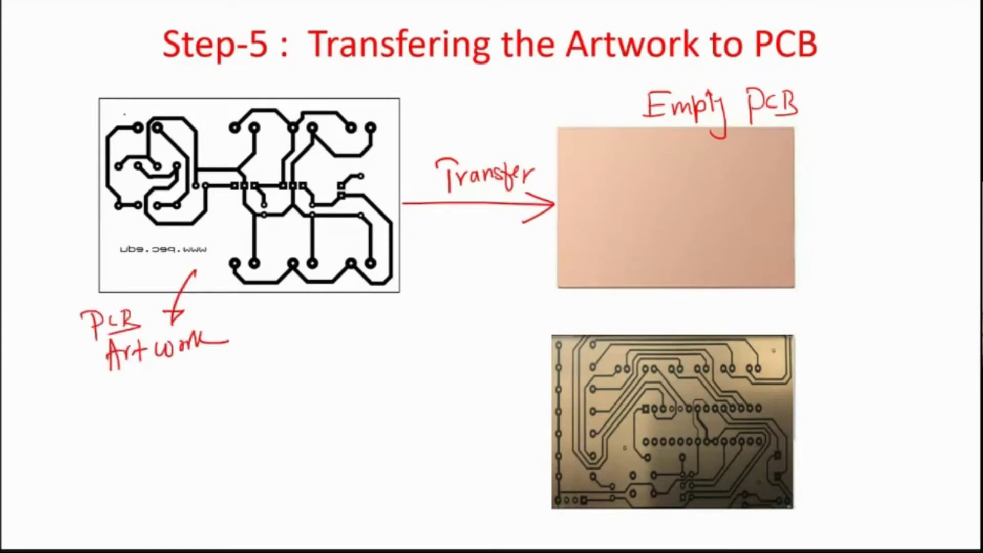